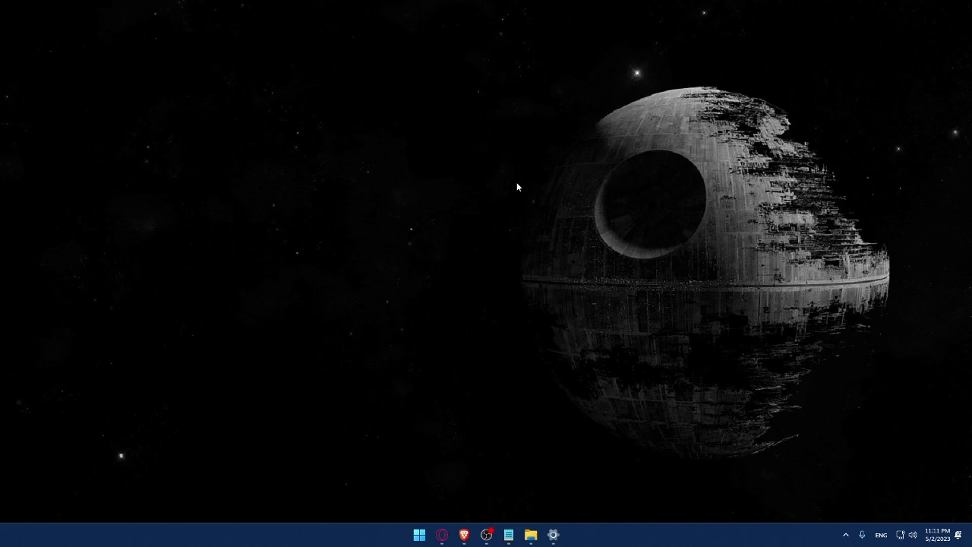
Launch Brave and load the Wix homepage at wix.com
click(465, 533)
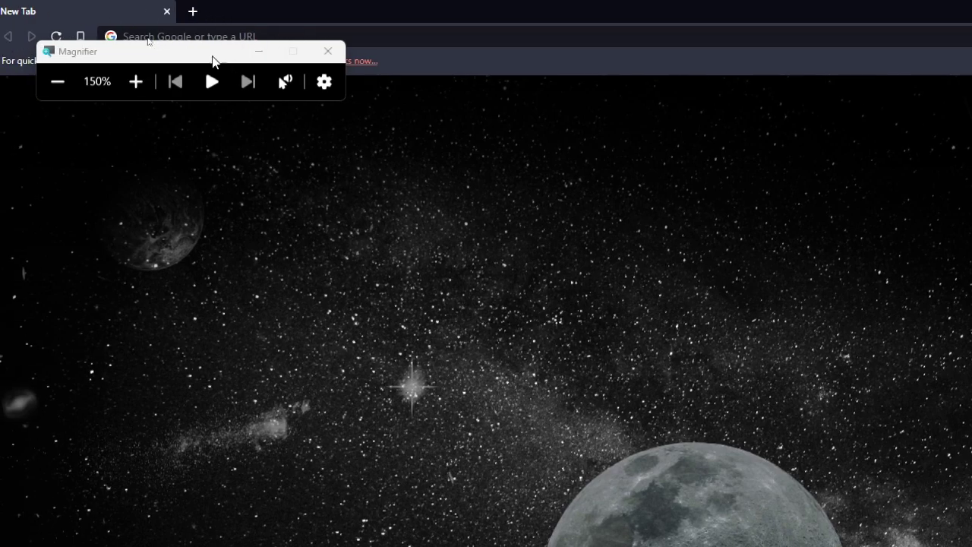
drag(190, 51, 128, 301)
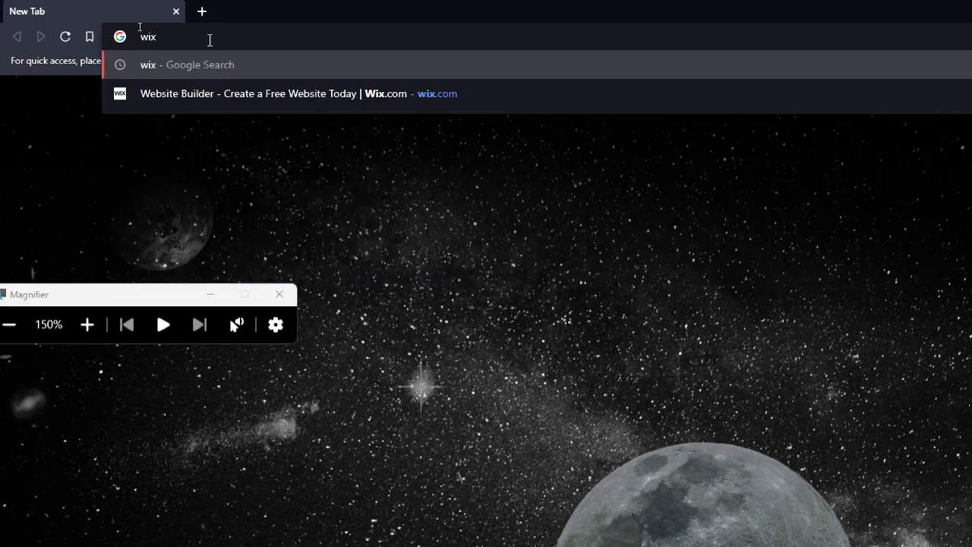
text(.com)
key(Return)
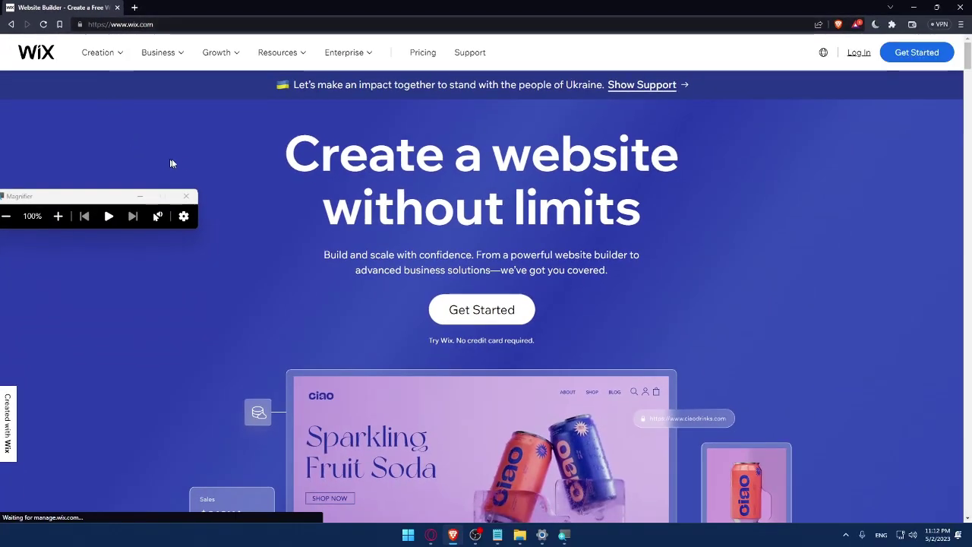
Open the Wix Log In page from the header and focus its Email field
click(190, 196)
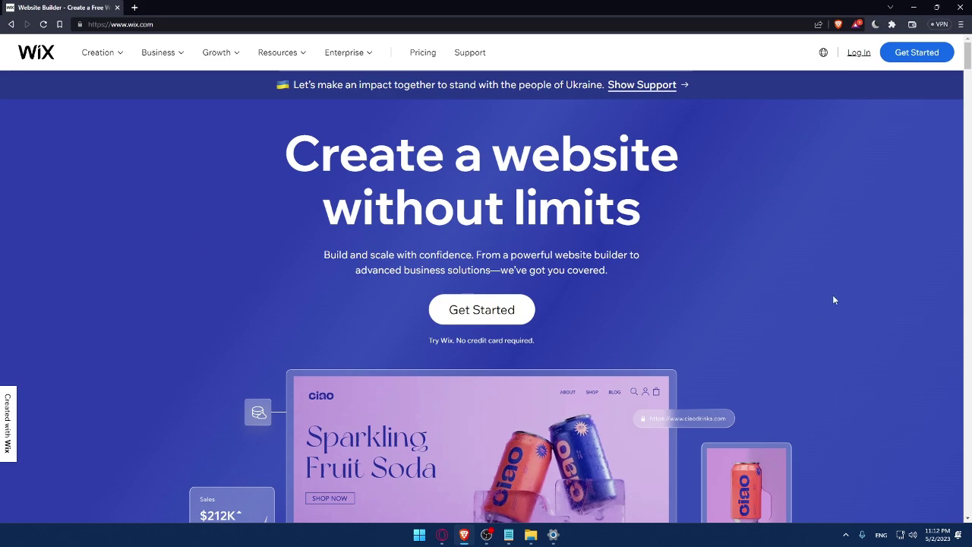
click(860, 55)
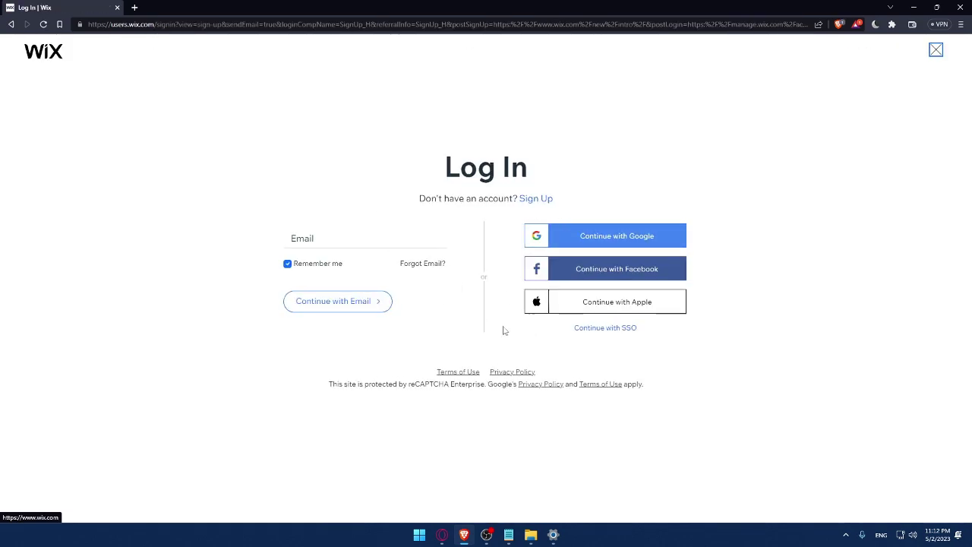
click(324, 238)
click(344, 197)
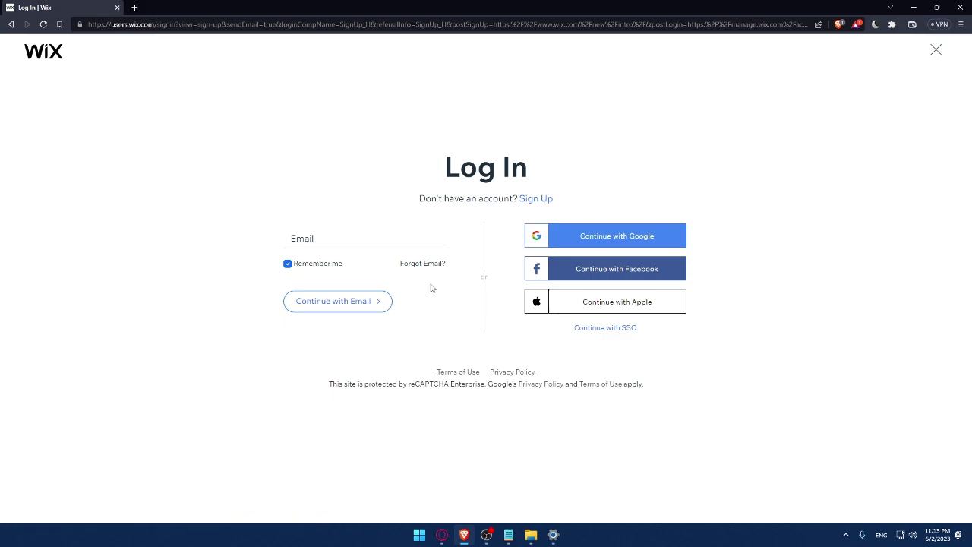
right_click(460, 372)
click(491, 381)
right_click(506, 372)
click(523, 380)
click(175, 6)
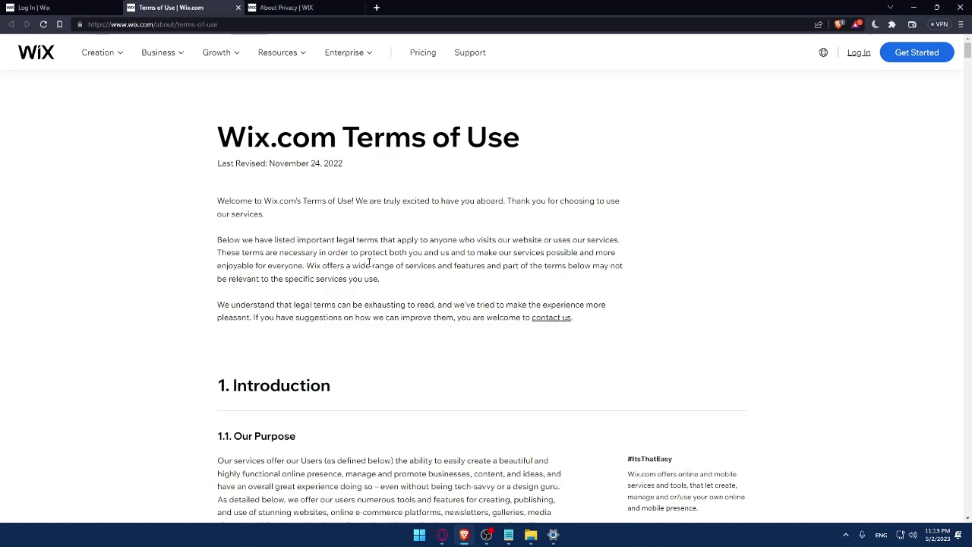
scroll(372, 262, down, 2)
scroll(380, 250, down, 5)
scroll(409, 228, down, 5)
scroll(409, 225, down, 5)
scroll(409, 225, down, 5)
scroll(410, 225, down, 5)
scroll(409, 225, down, 5)
scroll(409, 225, down, 4)
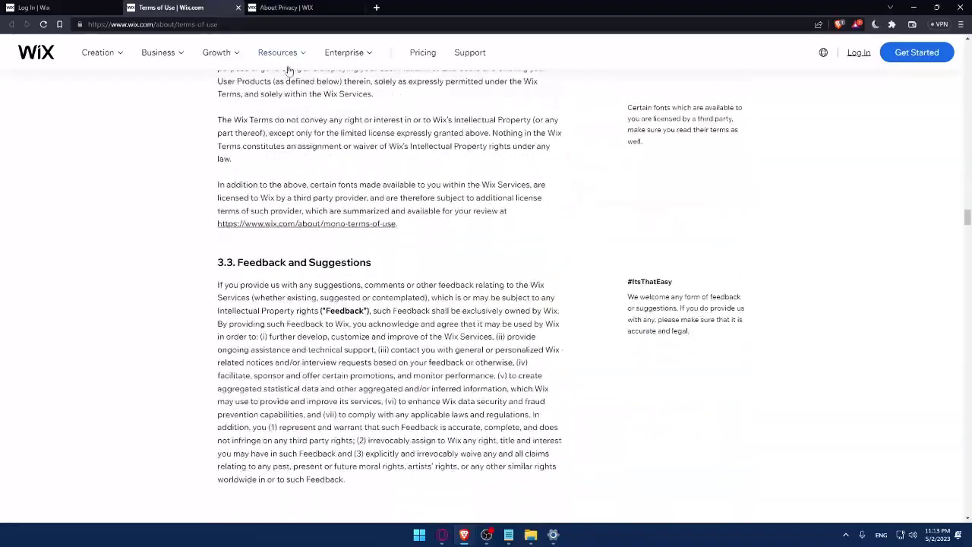
click(238, 8)
scroll(304, 175, down, 10)
scroll(304, 175, down, 5)
scroll(304, 175, down, 5)
scroll(304, 174, down, 3)
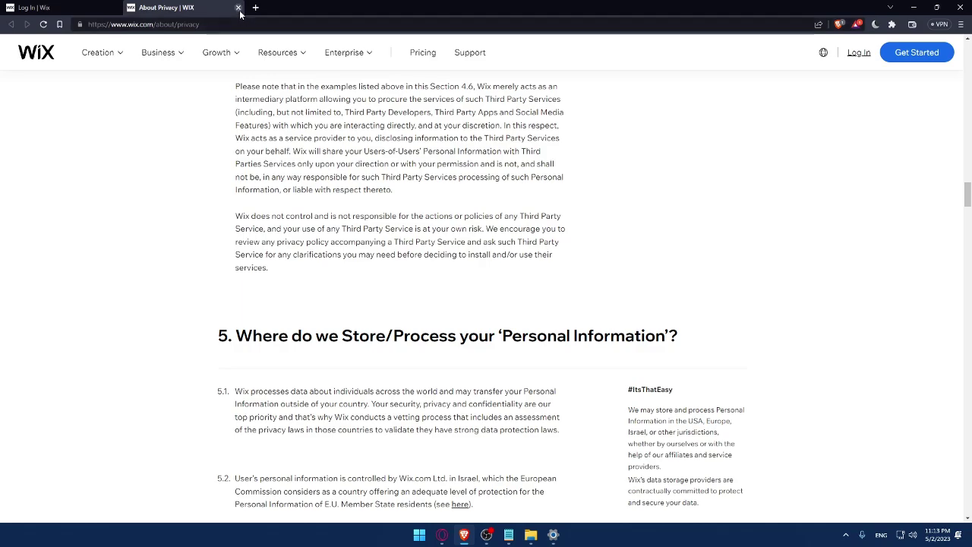
click(238, 7)
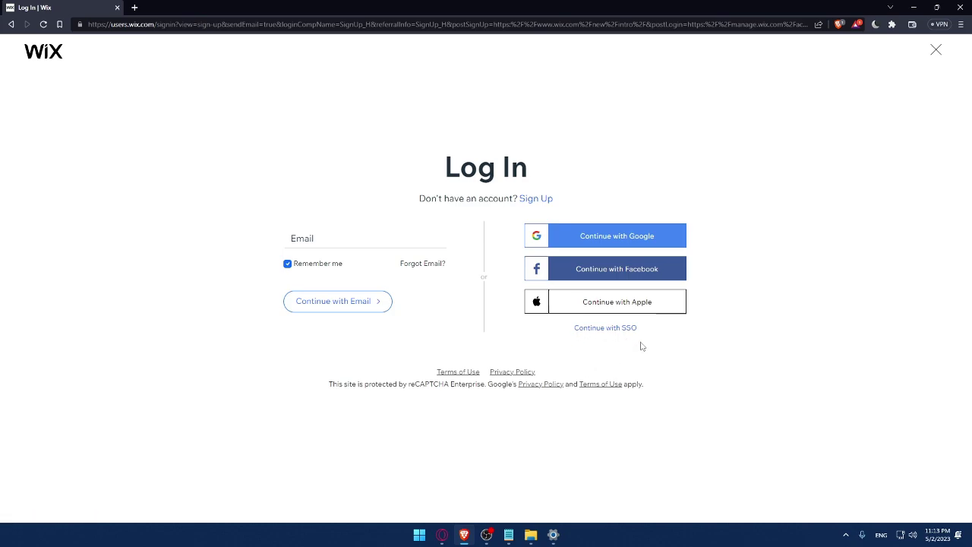
Switch to the Wix Sign Up form and try submitting it with empty fields
click(535, 199)
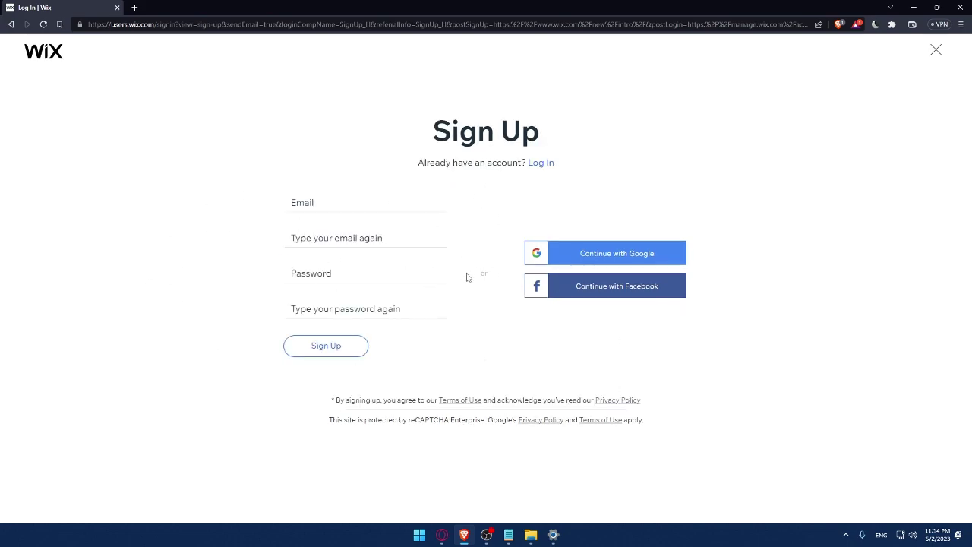
click(337, 206)
click(309, 348)
click(329, 205)
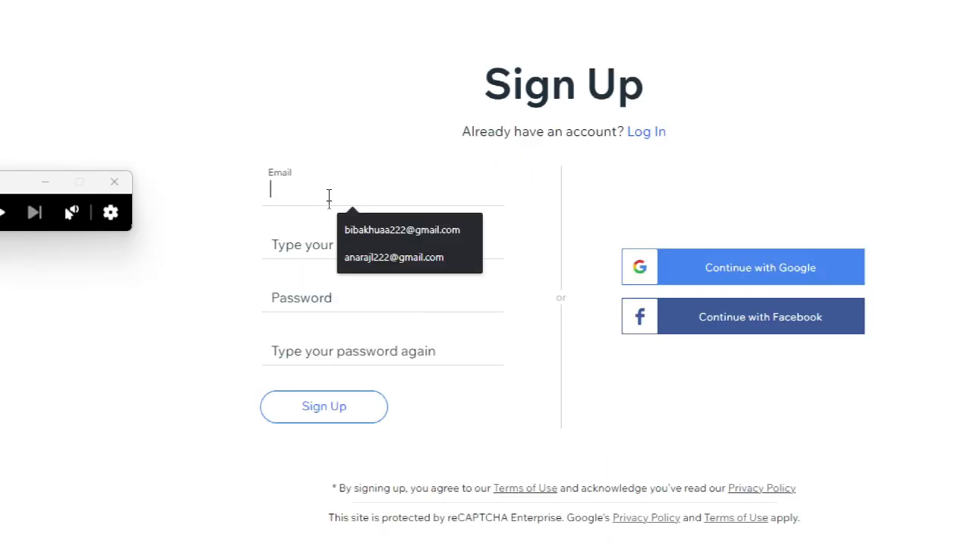
click(360, 222)
click(425, 330)
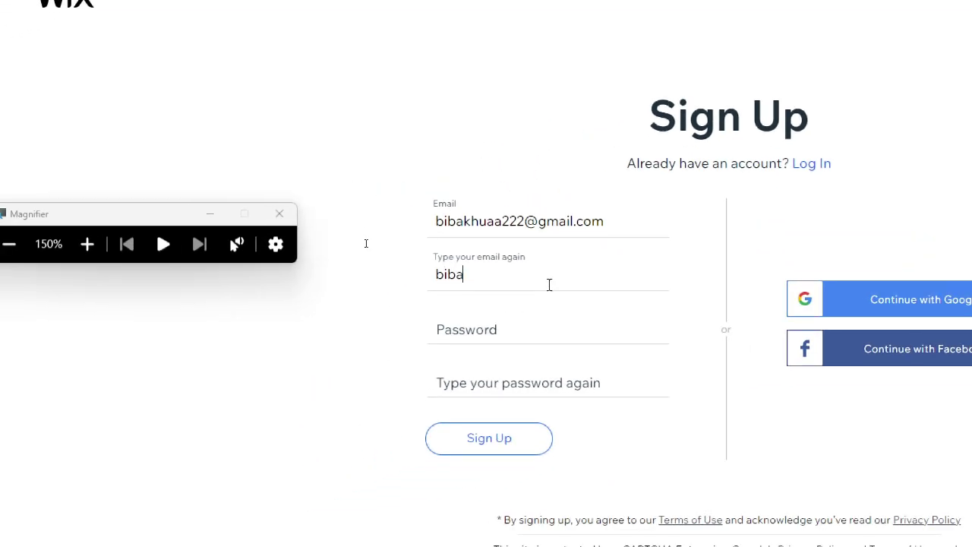
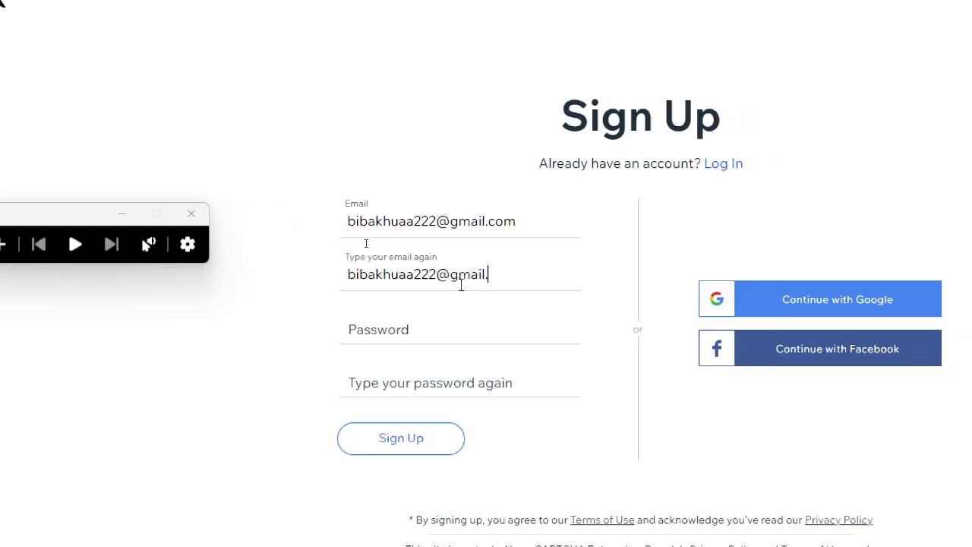
click(445, 319)
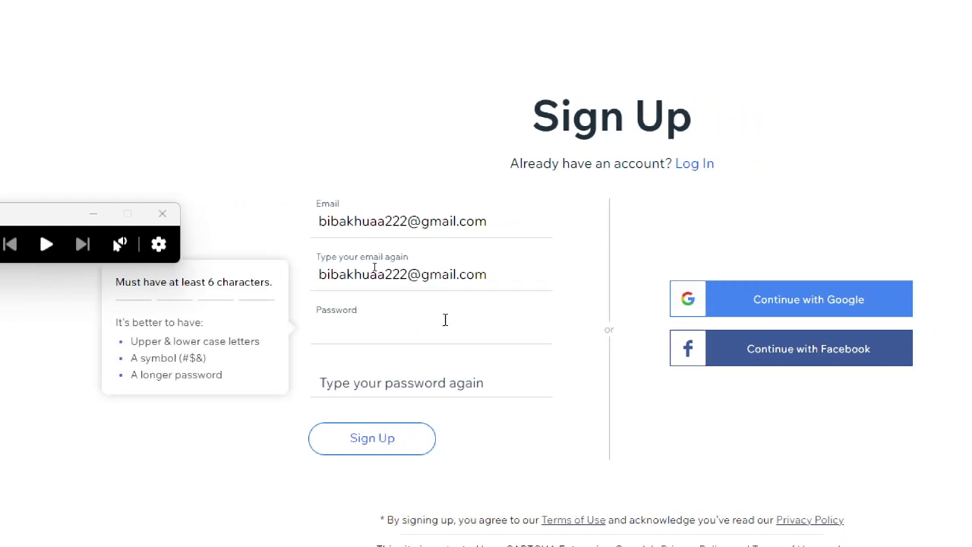
click(516, 319)
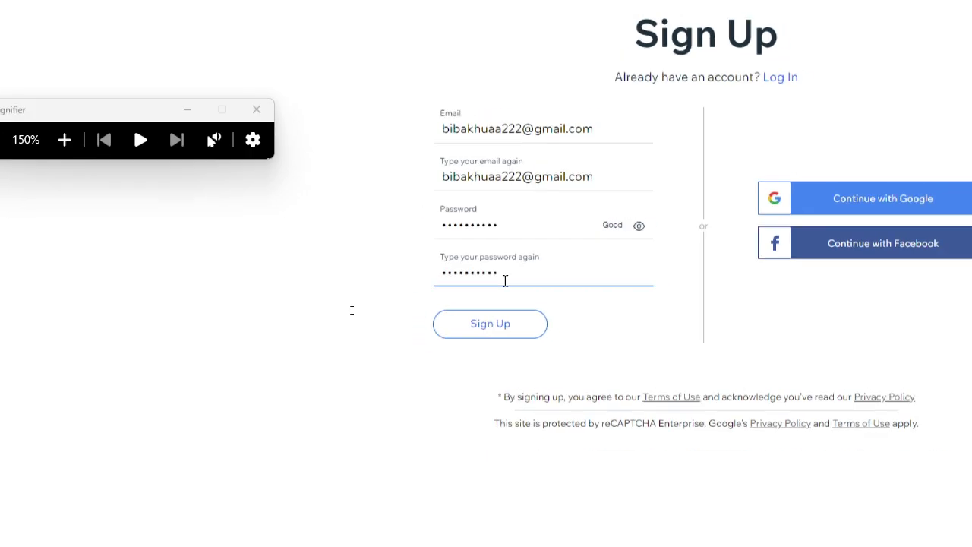
Sign up with Google instead, choosing the Google account to use
key(super+minus)
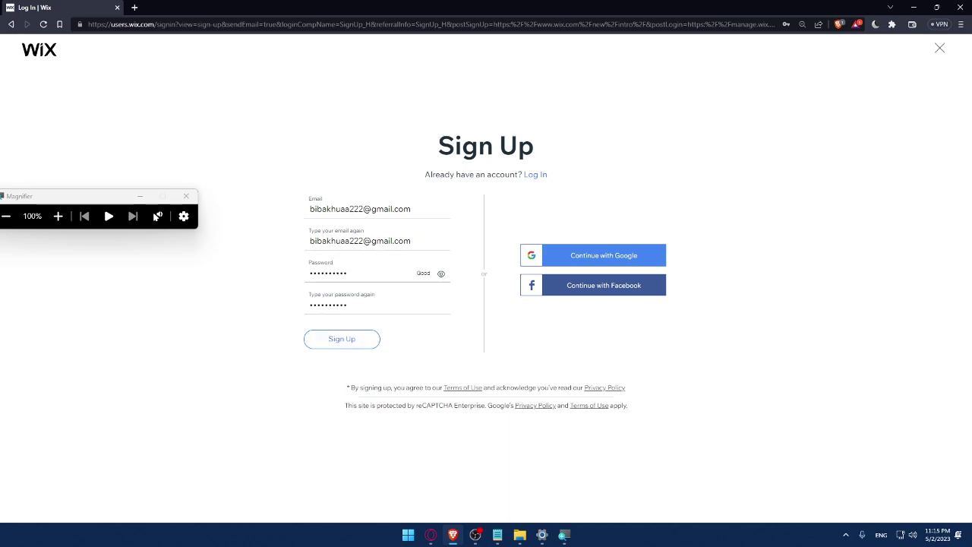
click(605, 264)
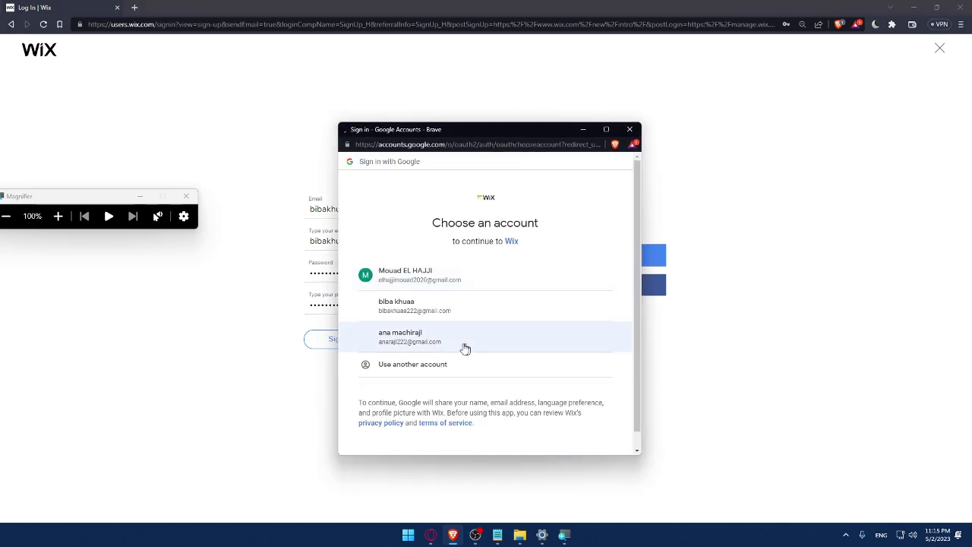
click(410, 310)
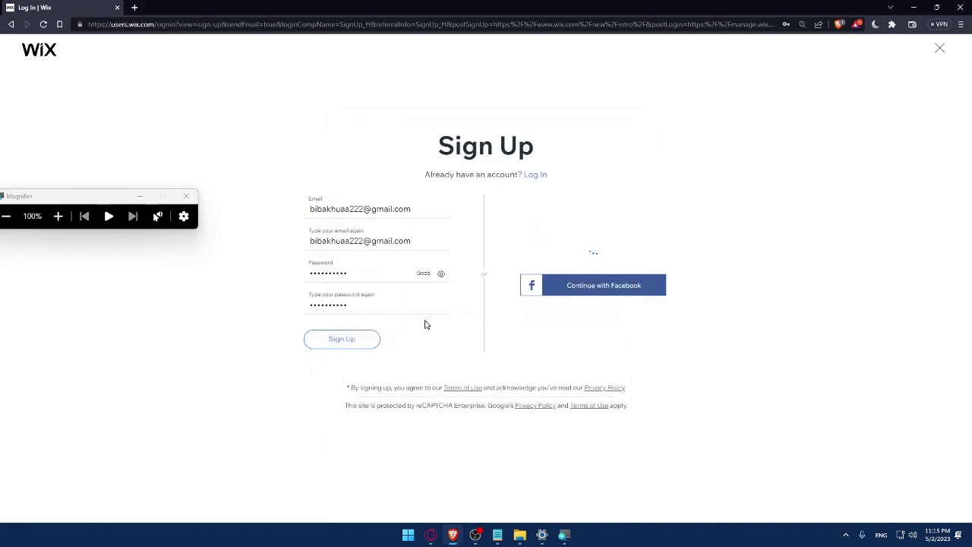
Save the new password in Brave and choose Online Store as a personal/business site
click(187, 196)
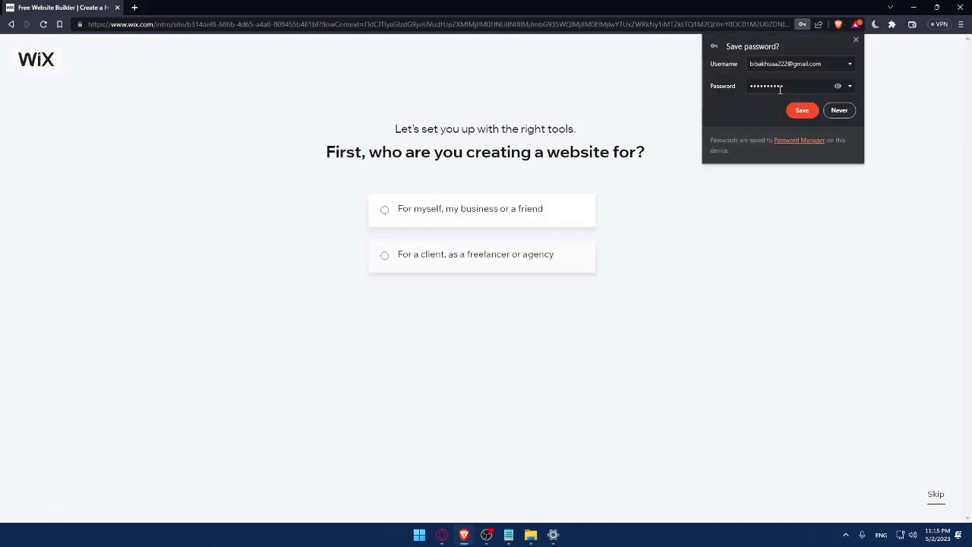
click(800, 111)
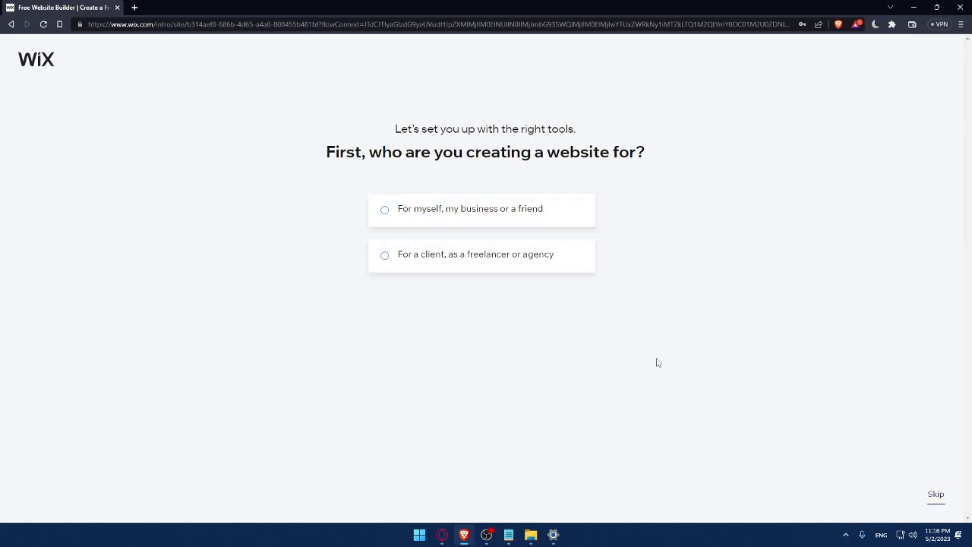
click(406, 220)
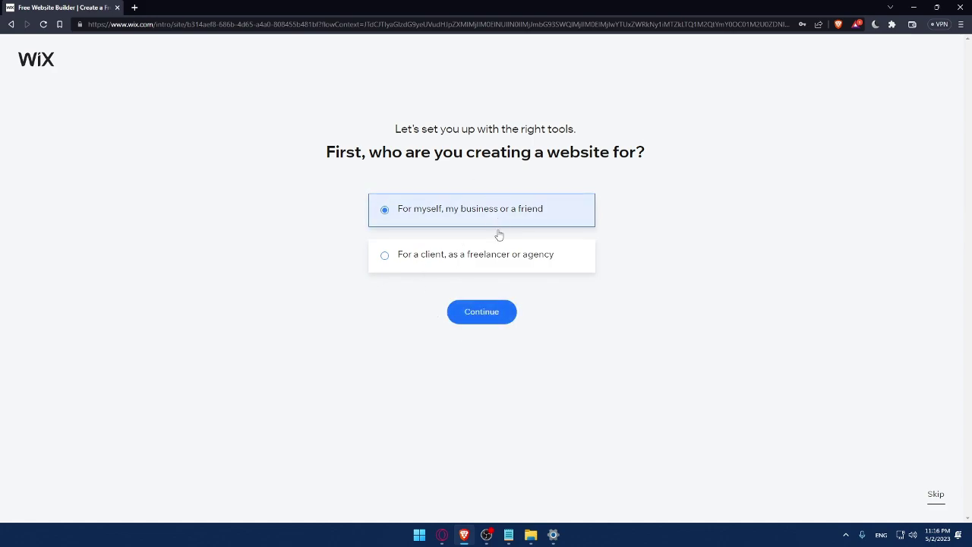
click(501, 312)
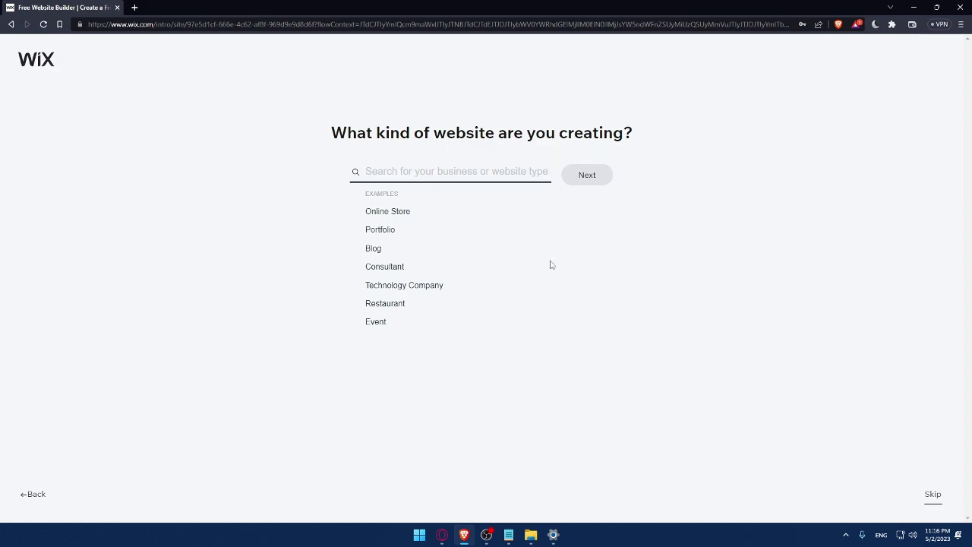
click(368, 213)
click(587, 176)
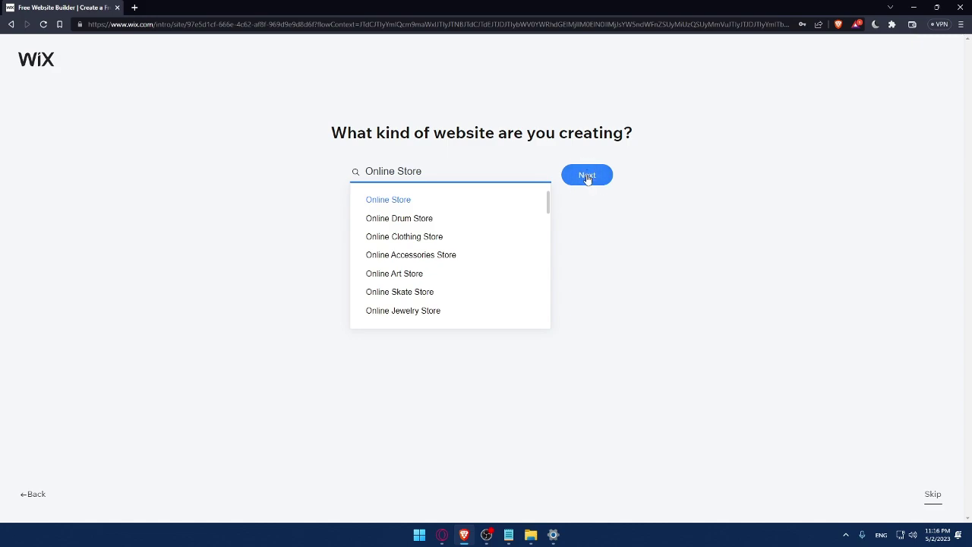
Name the store MrOmix and continue
click(589, 183)
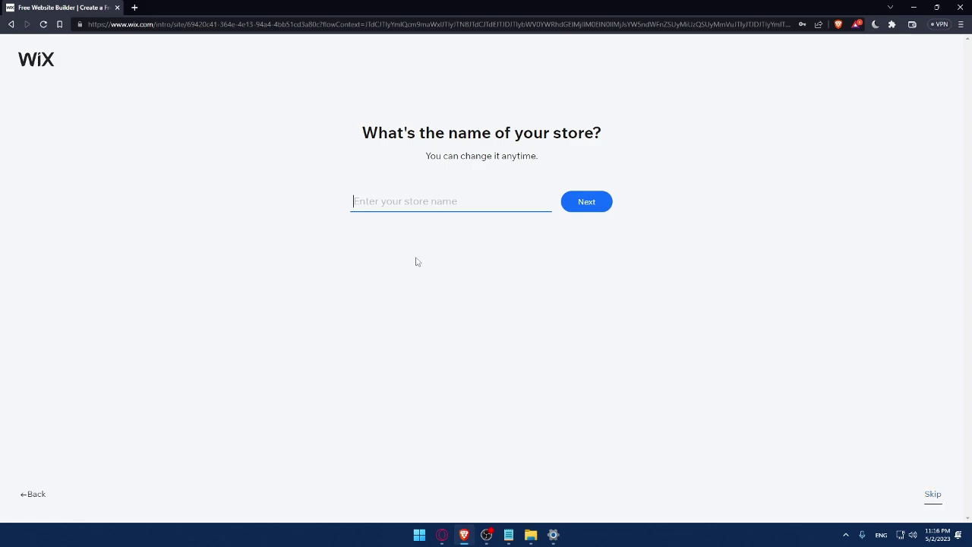
text(Mr)
text(Omix)
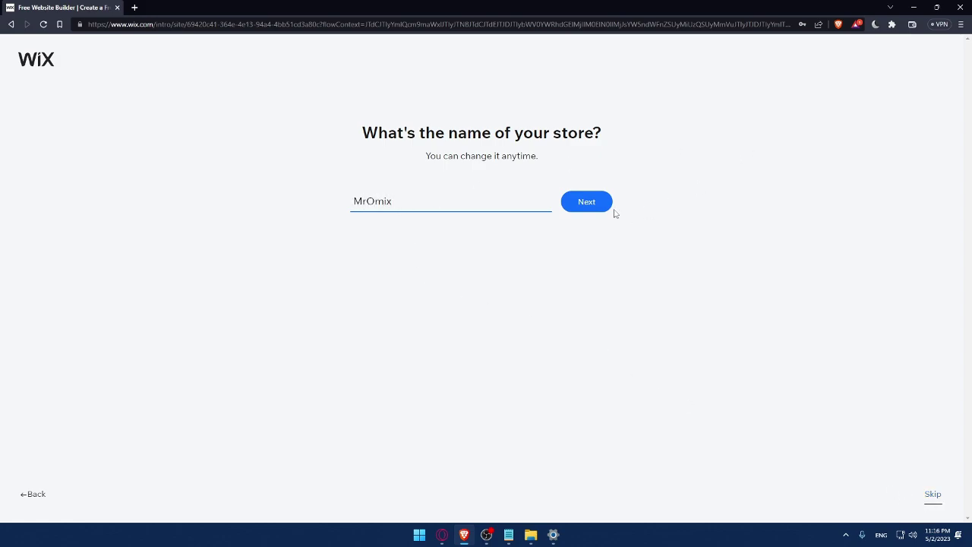
click(597, 208)
click(583, 213)
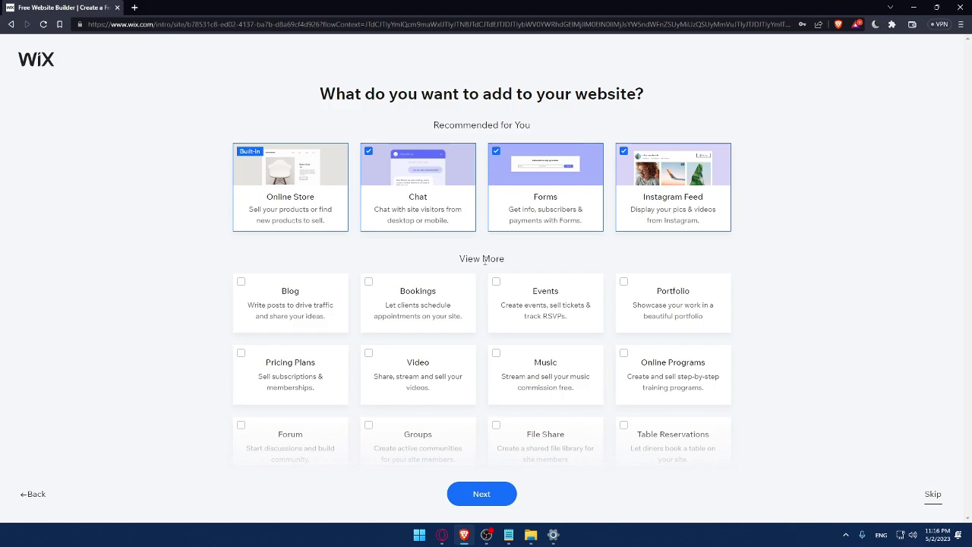
Add Blog, Music and Video to the site and go to the dashboard
click(239, 284)
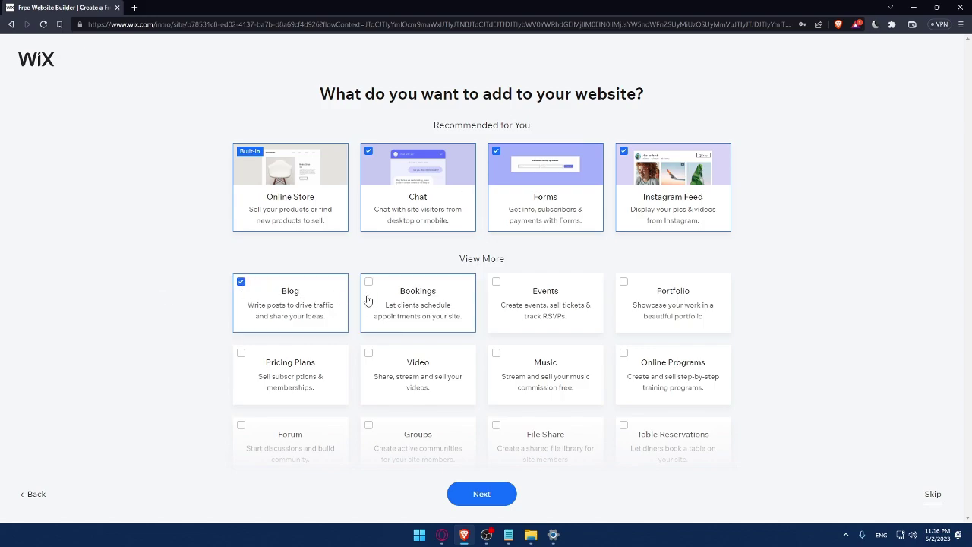
scroll(463, 392, down, 1)
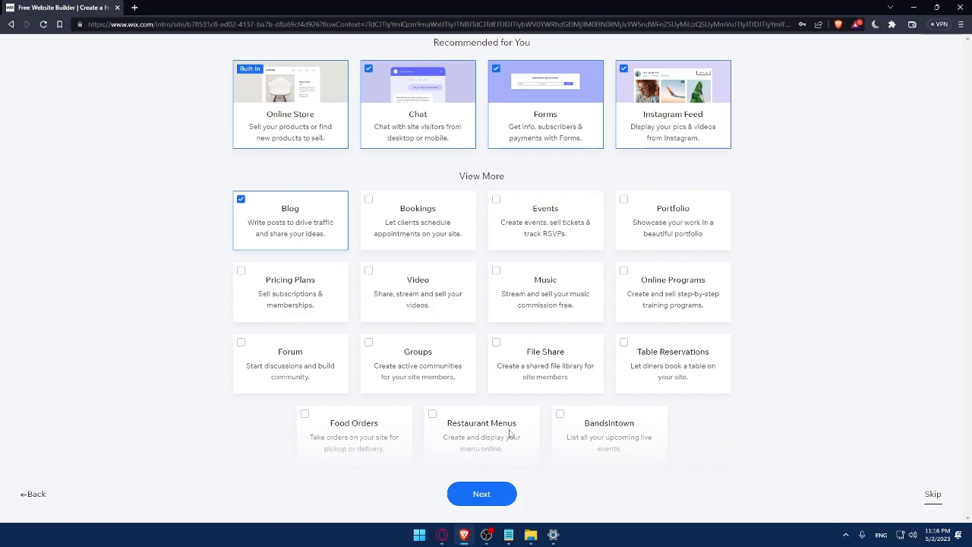
click(512, 282)
click(369, 278)
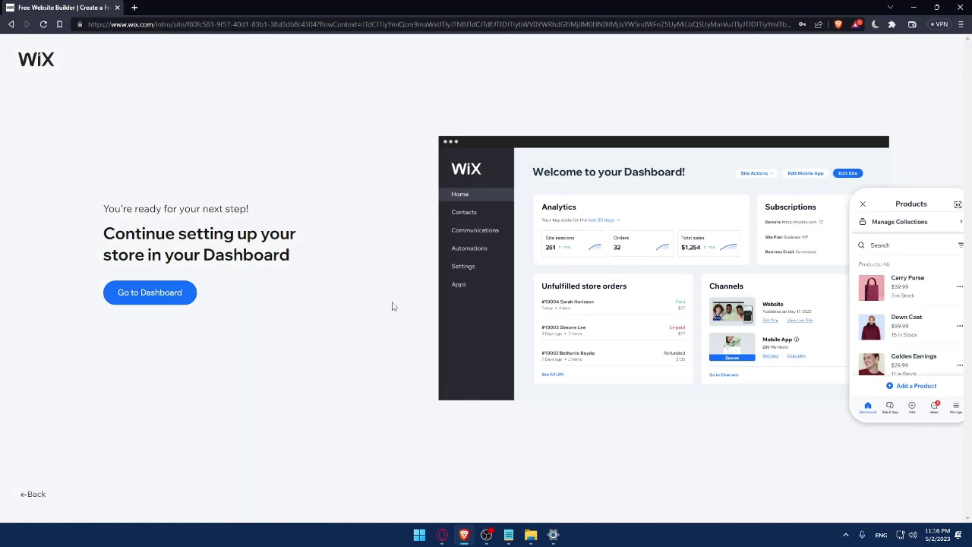
click(167, 299)
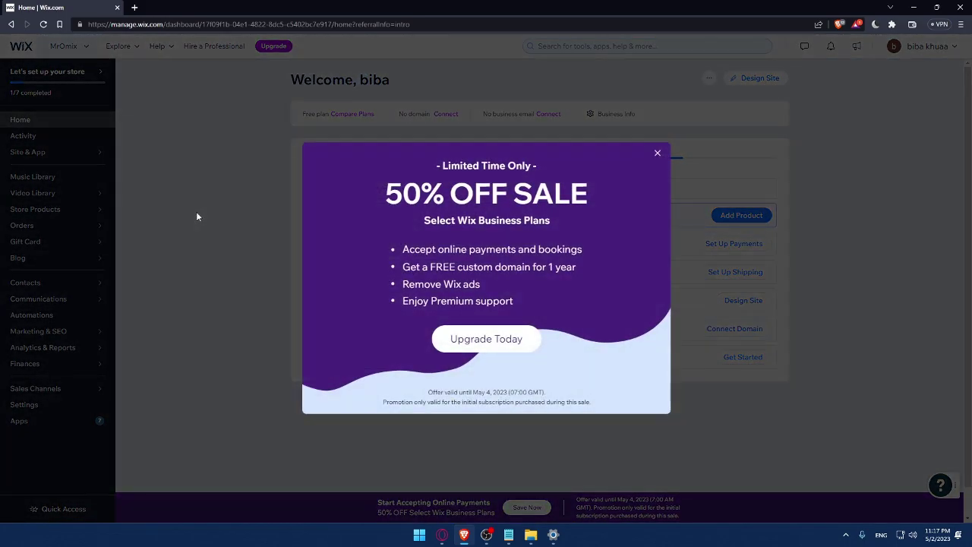
Dismiss the 50% OFF sale popup and review the store setup checklist
click(658, 154)
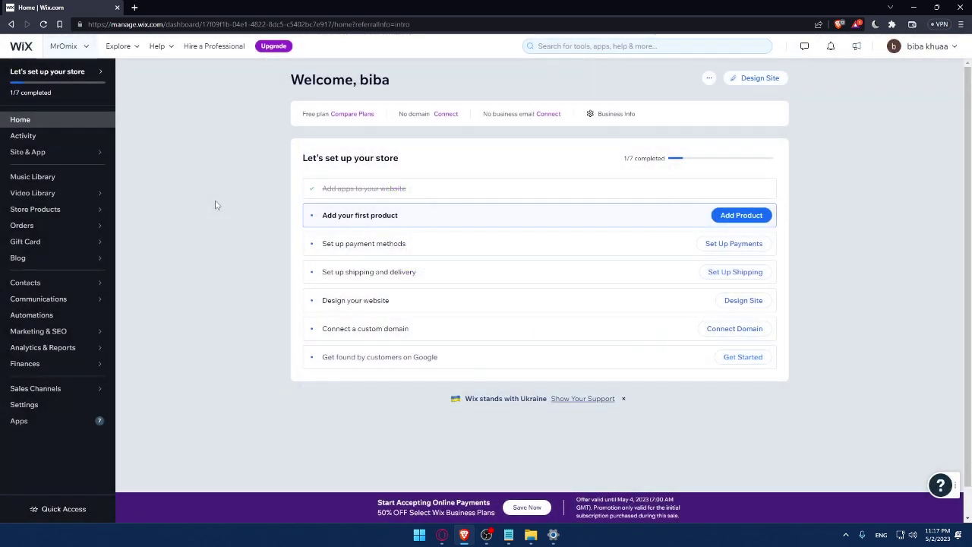
drag(303, 158, 448, 159)
click(448, 159)
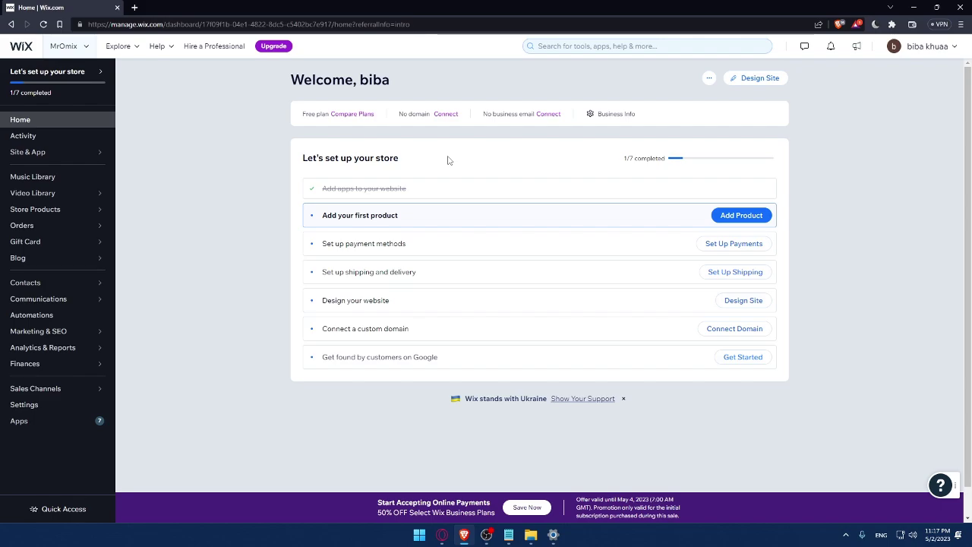
click(369, 224)
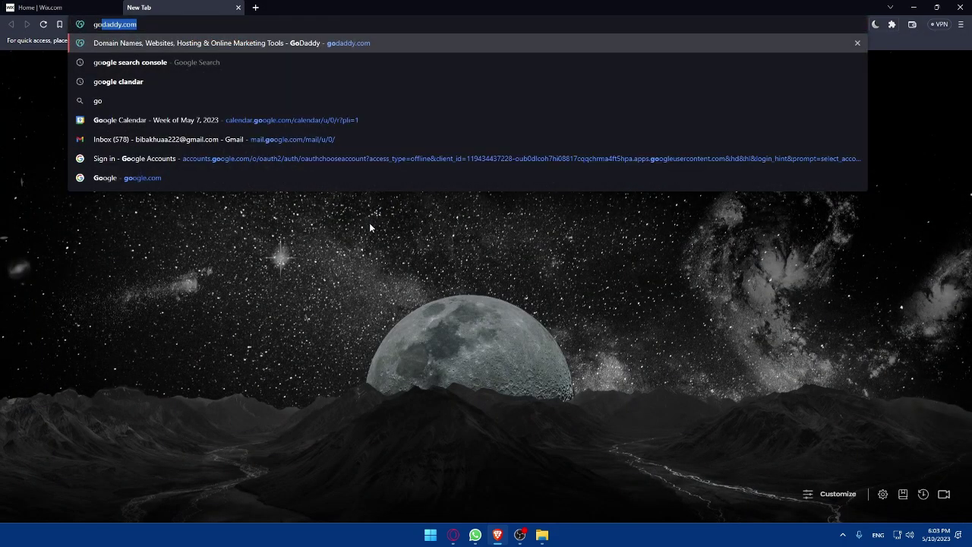
Search Google for 'google search console' and open the Search Console Tools result
text(o)
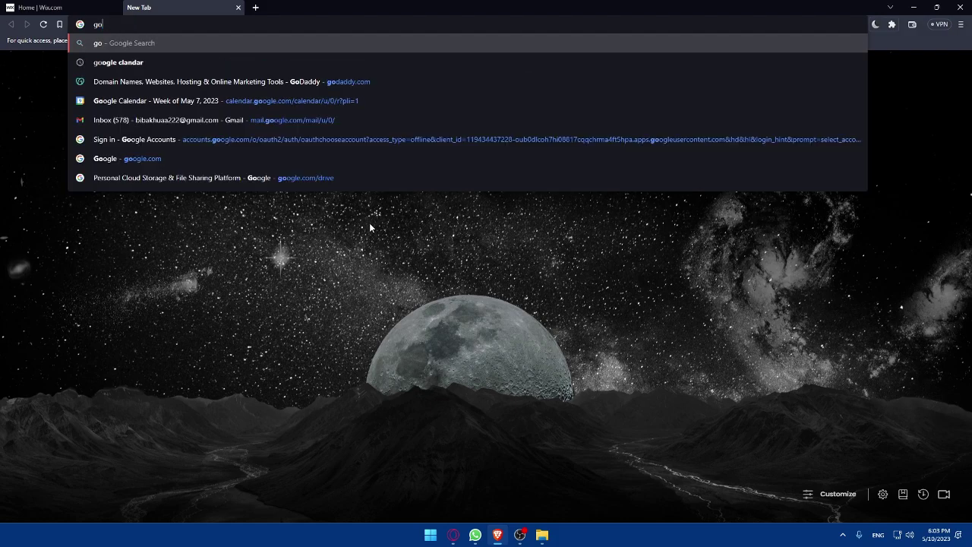
text(gle sea)
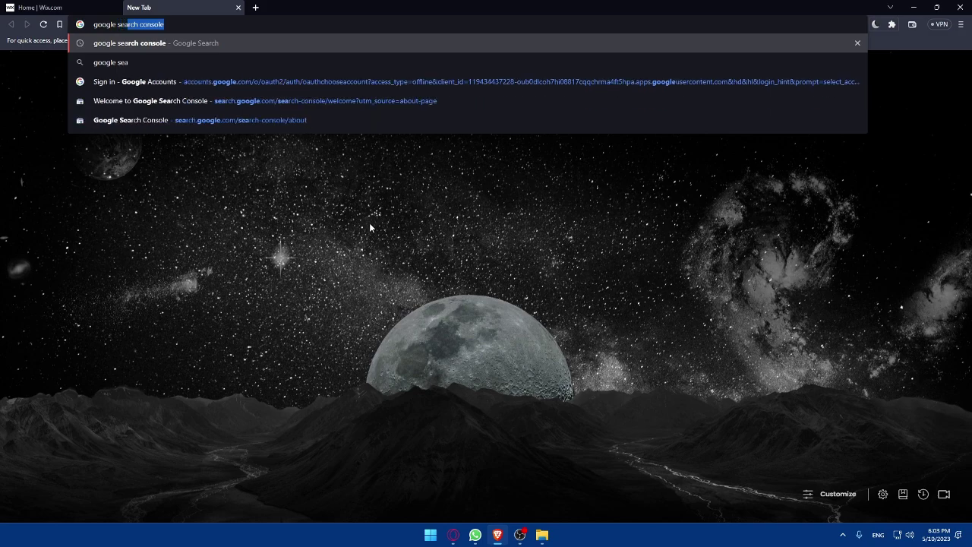
text(rch con)
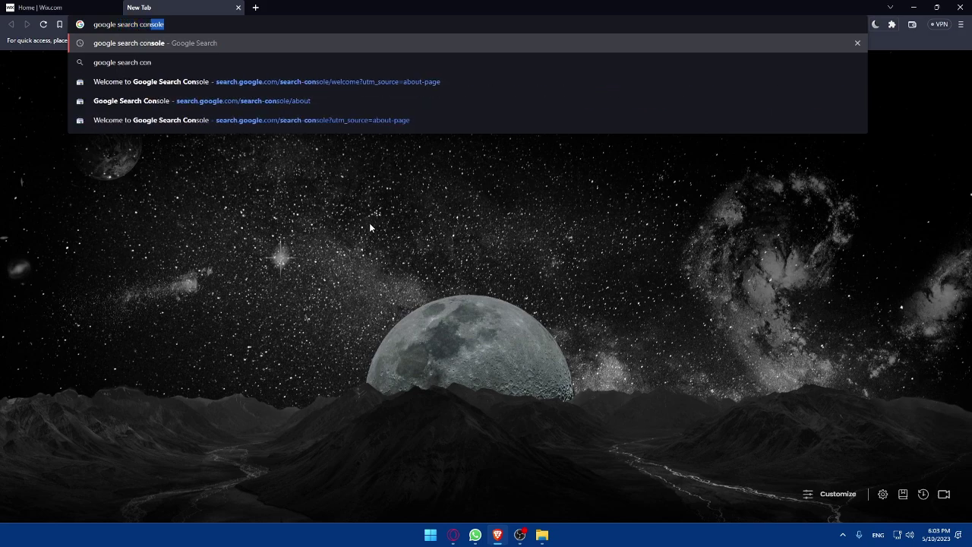
key(Return)
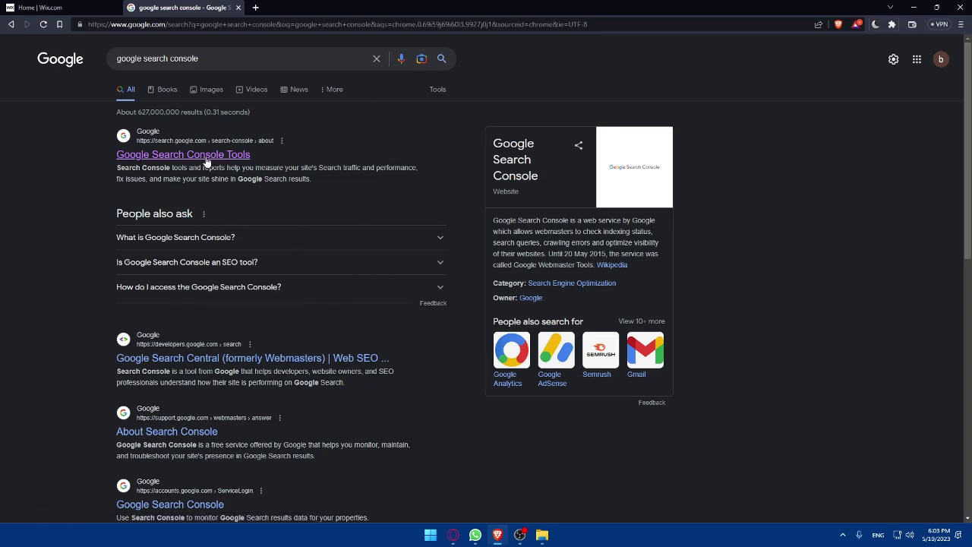
click(183, 155)
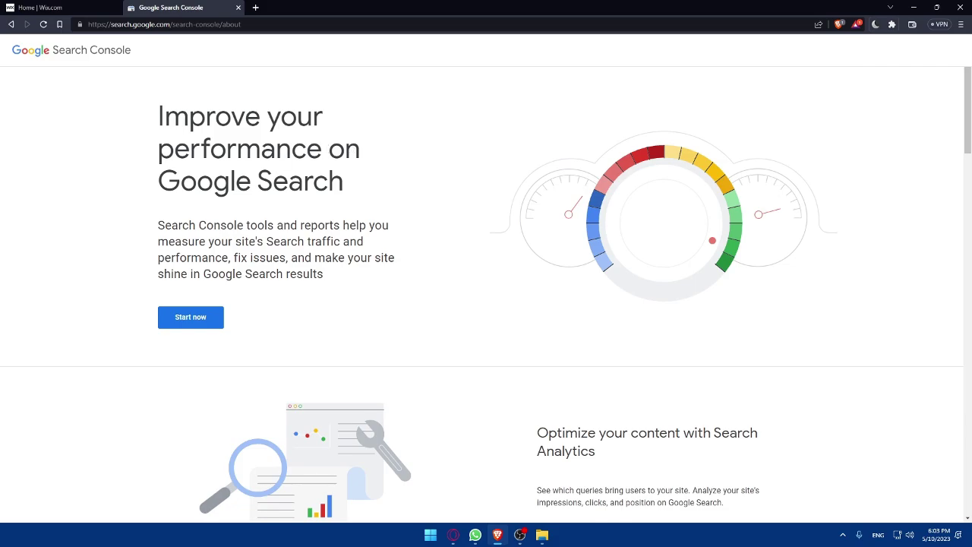
Start Search Console setup, then return to the Wix dashboard tab
click(173, 319)
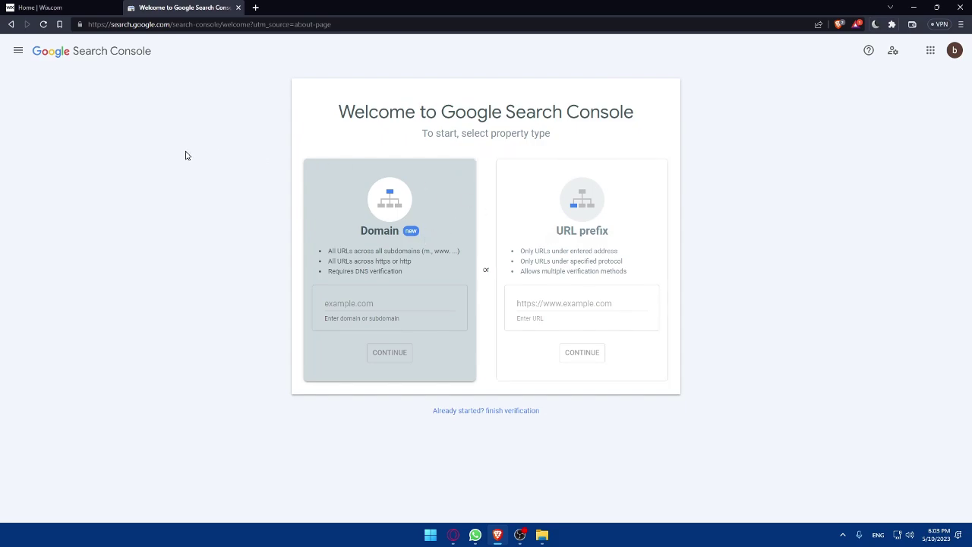
click(42, 7)
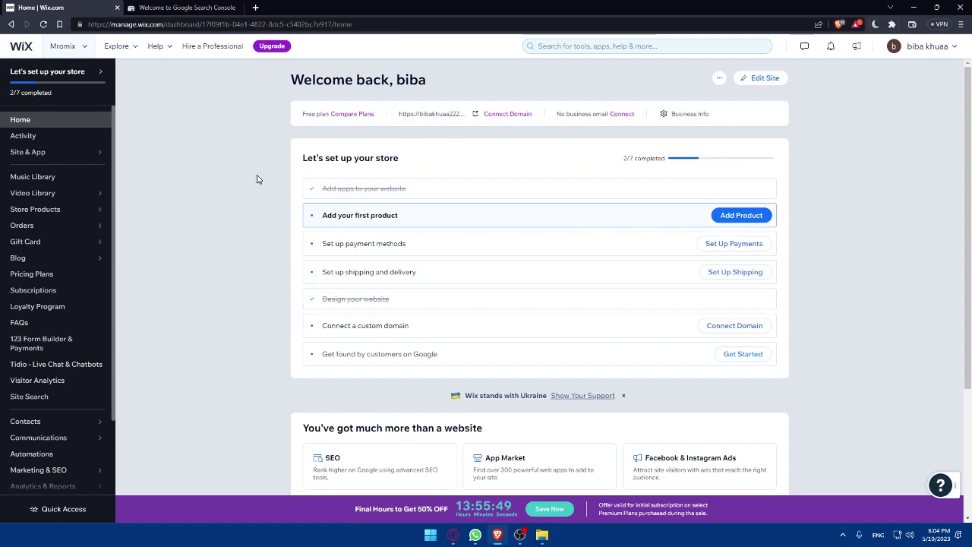
Return to the Search Console tab and read the Domain property option notes
click(186, 7)
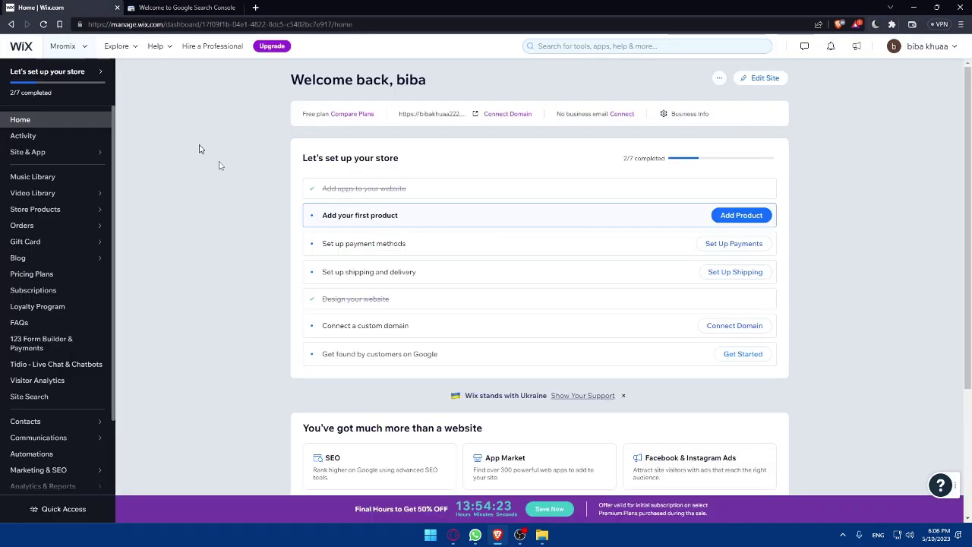
click(40, 8)
click(182, 8)
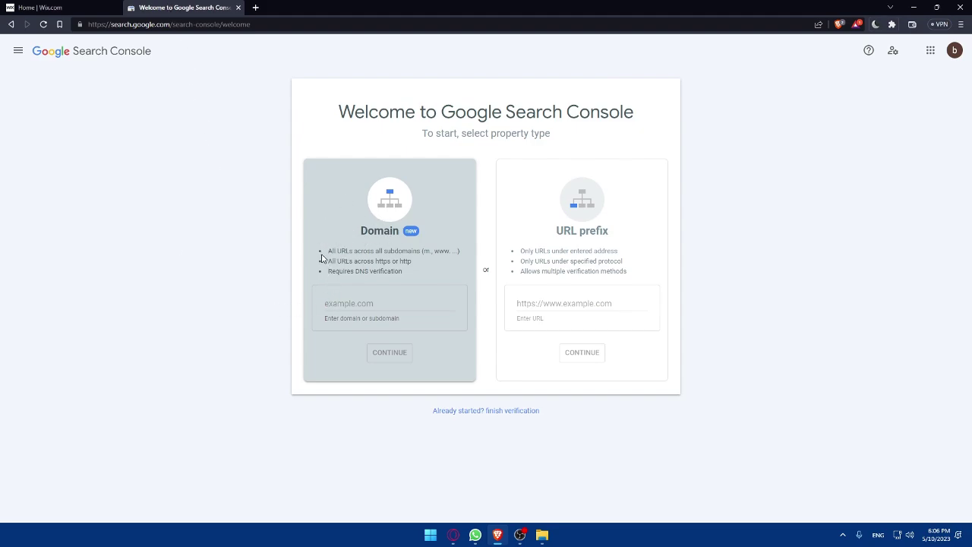
drag(329, 253, 418, 253)
drag(328, 261, 335, 261)
Enter mromix.com as the Domain property and continue
click(387, 299)
text(mopr)
key(BackSpace)
key(BackSpace)
key(BackSpace)
text(mop)
key(BackSpace)
key(BackSpace)
key(BackSpace)
text(mromix.com)
click(384, 349)
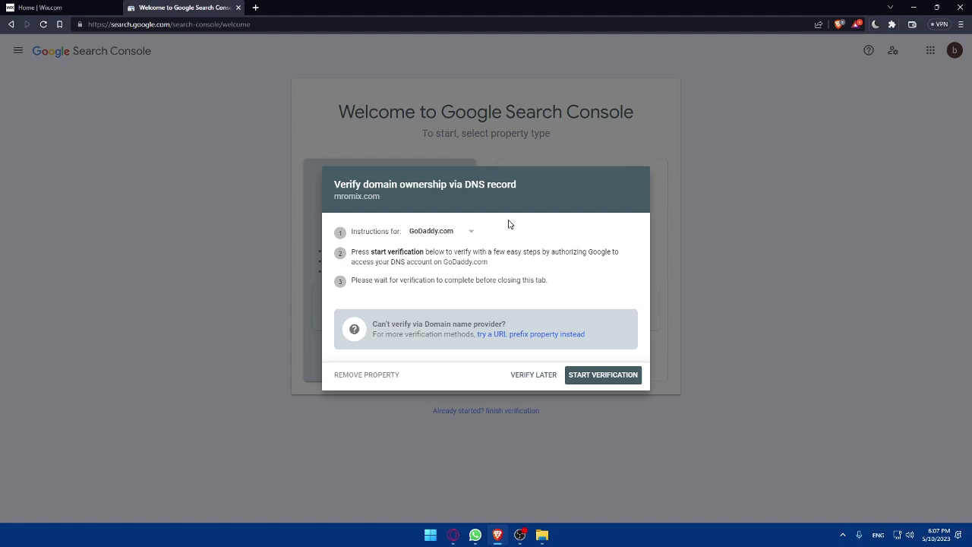
Show DNS verification instructions for Any DNS provider using a TXT record
click(432, 233)
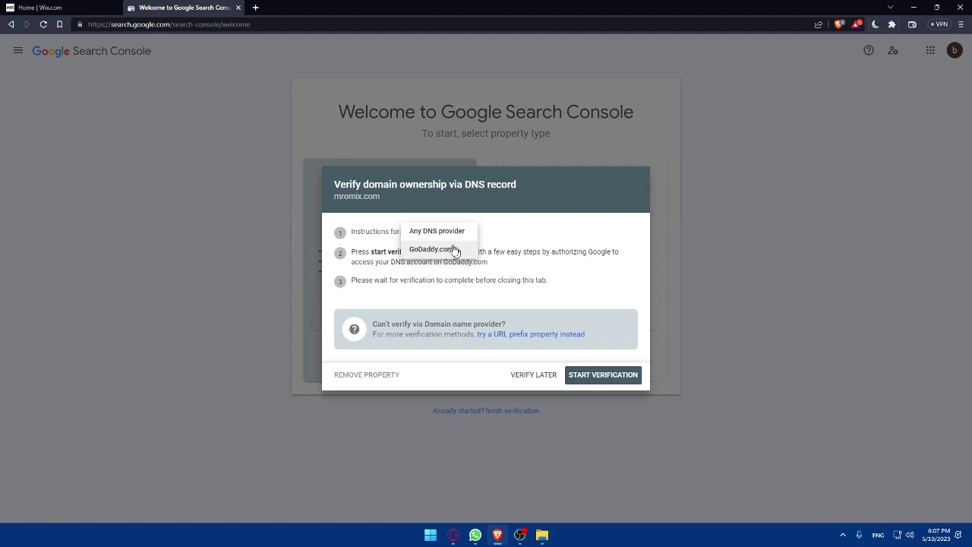
click(450, 231)
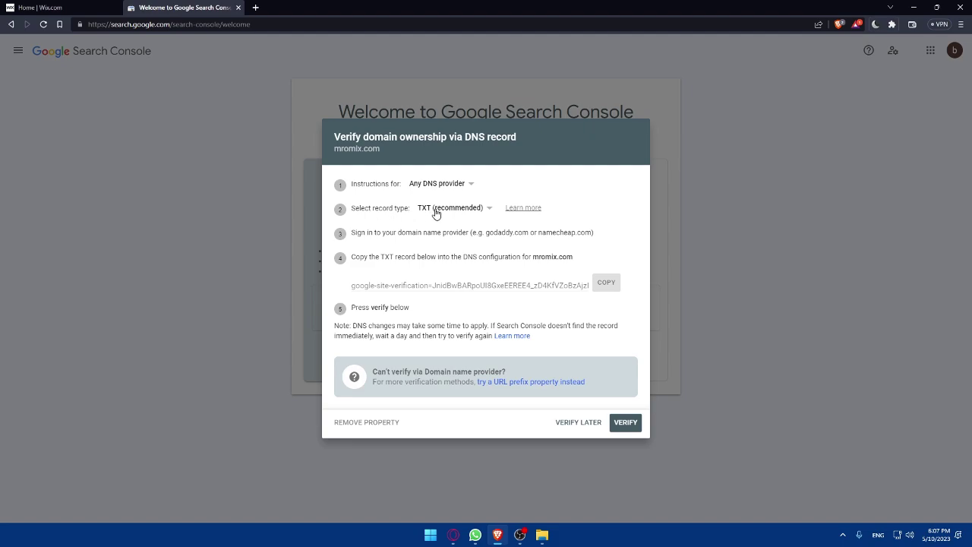
click(436, 212)
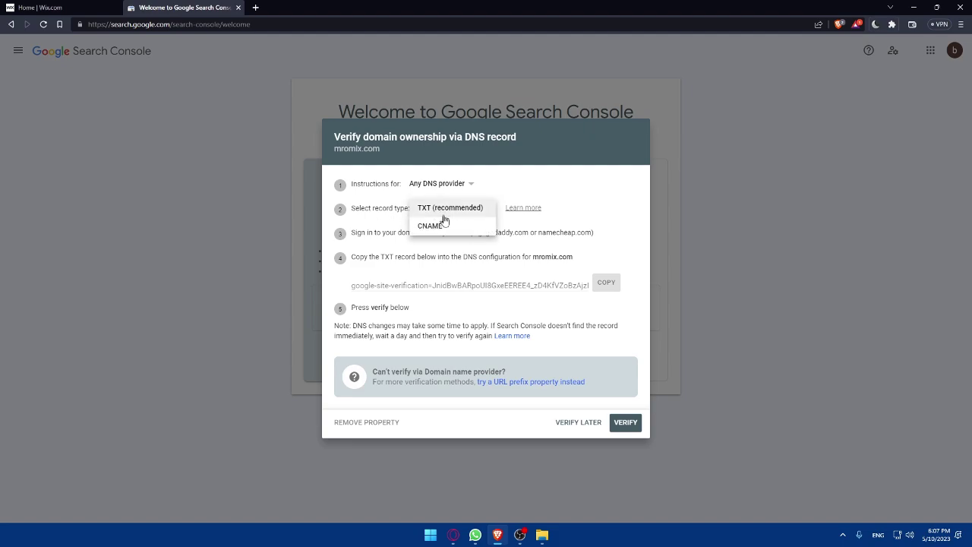
click(451, 226)
click(450, 196)
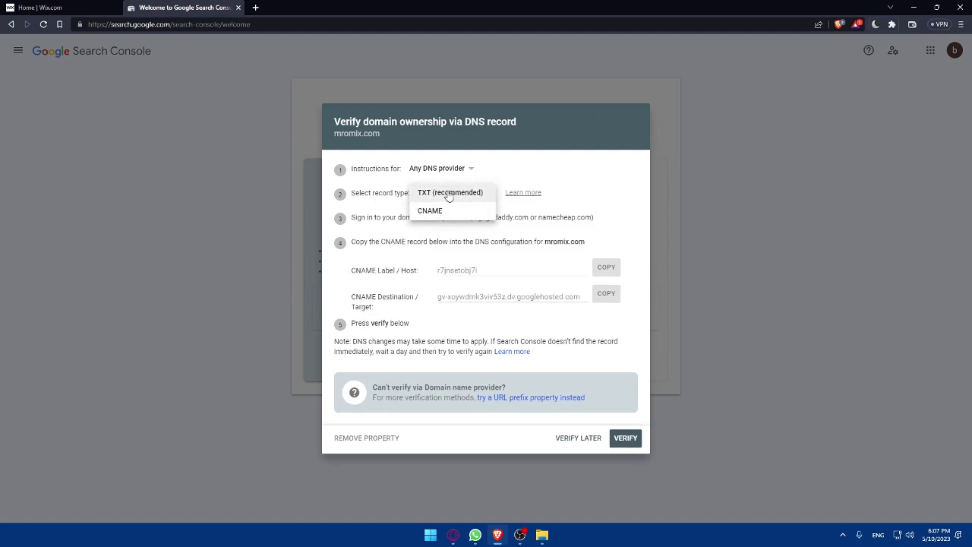
click(450, 194)
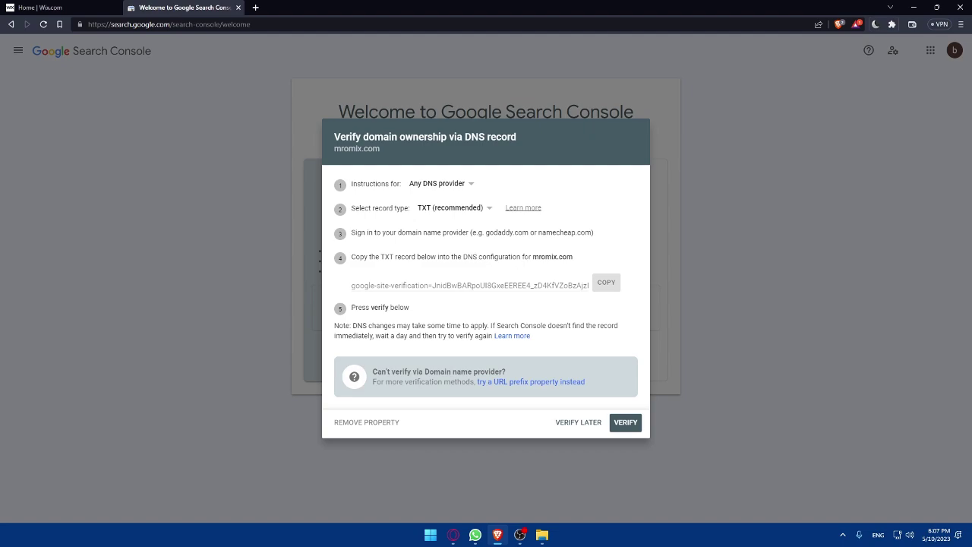
Review the mromix.com TXT record and choose Verify Later
drag(575, 259, 546, 258)
click(604, 271)
click(568, 427)
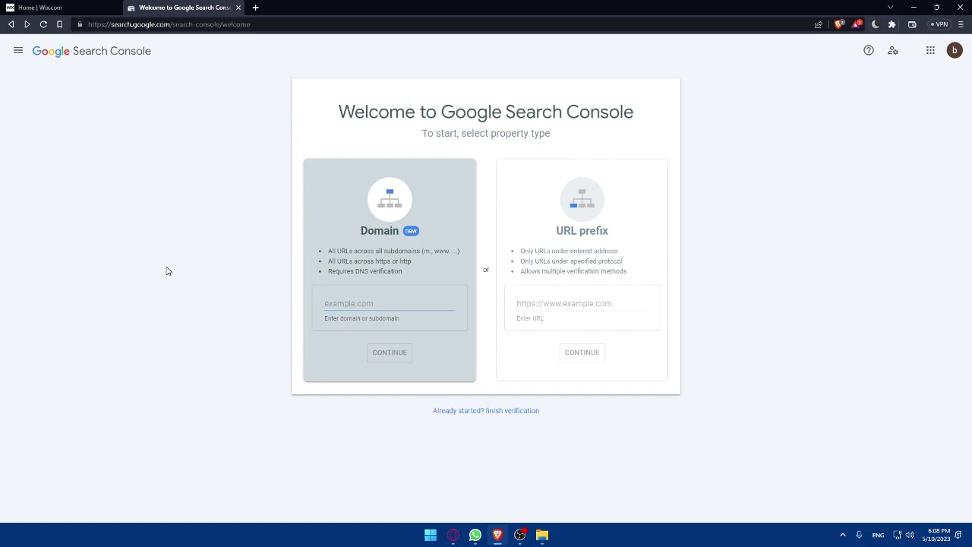